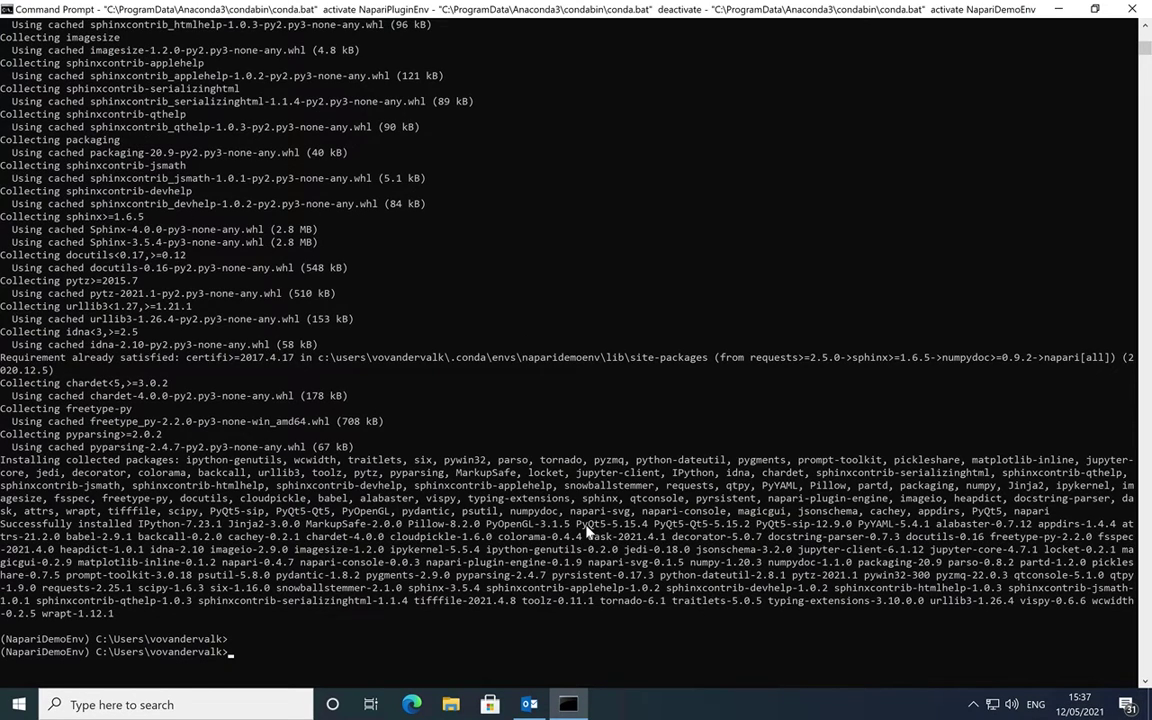
# Step: Install the elastix_napari and napari-checkerboard plugins with pip
pyautogui.write('pip i')
pyautogui.write('nst')
pyautogui.write('all elastix')
pyautogui.write('_napari')
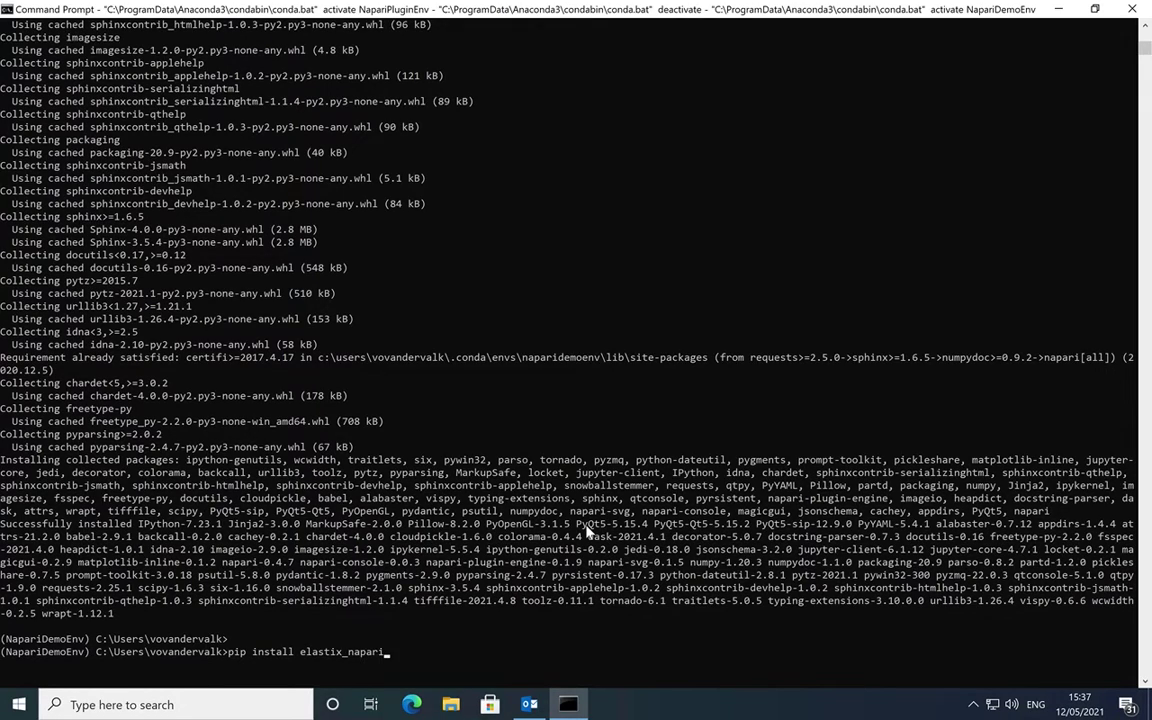
pyautogui.press('Return')
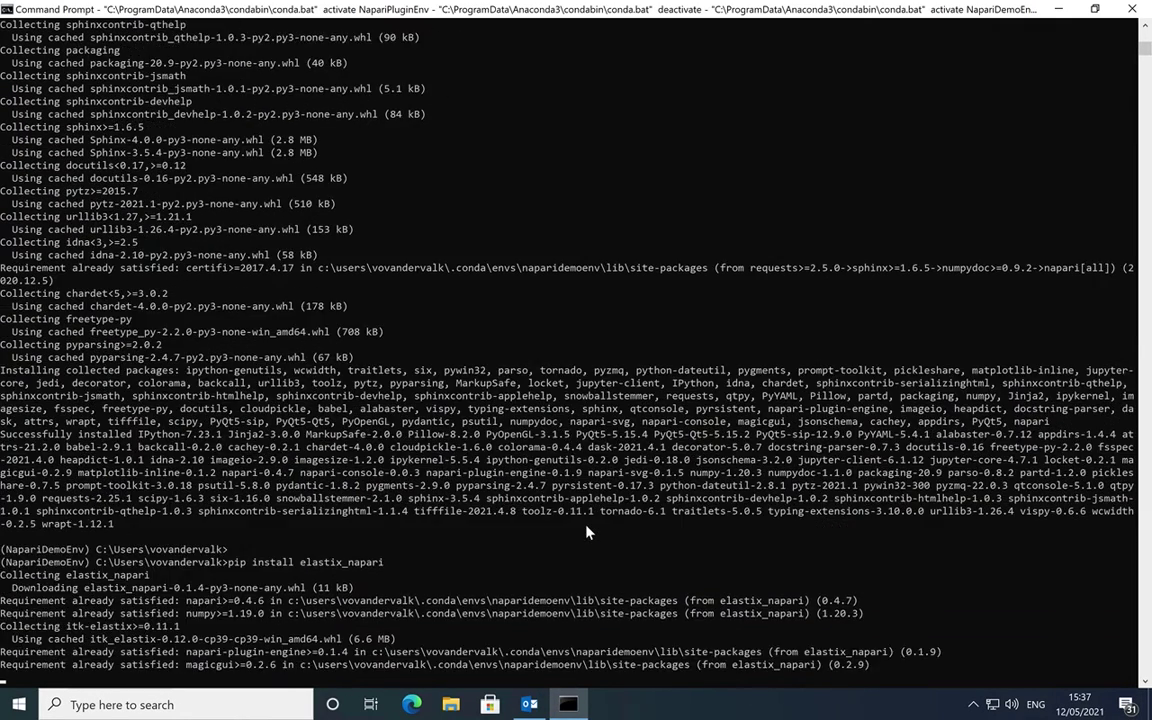
pyautogui.write('pip ')
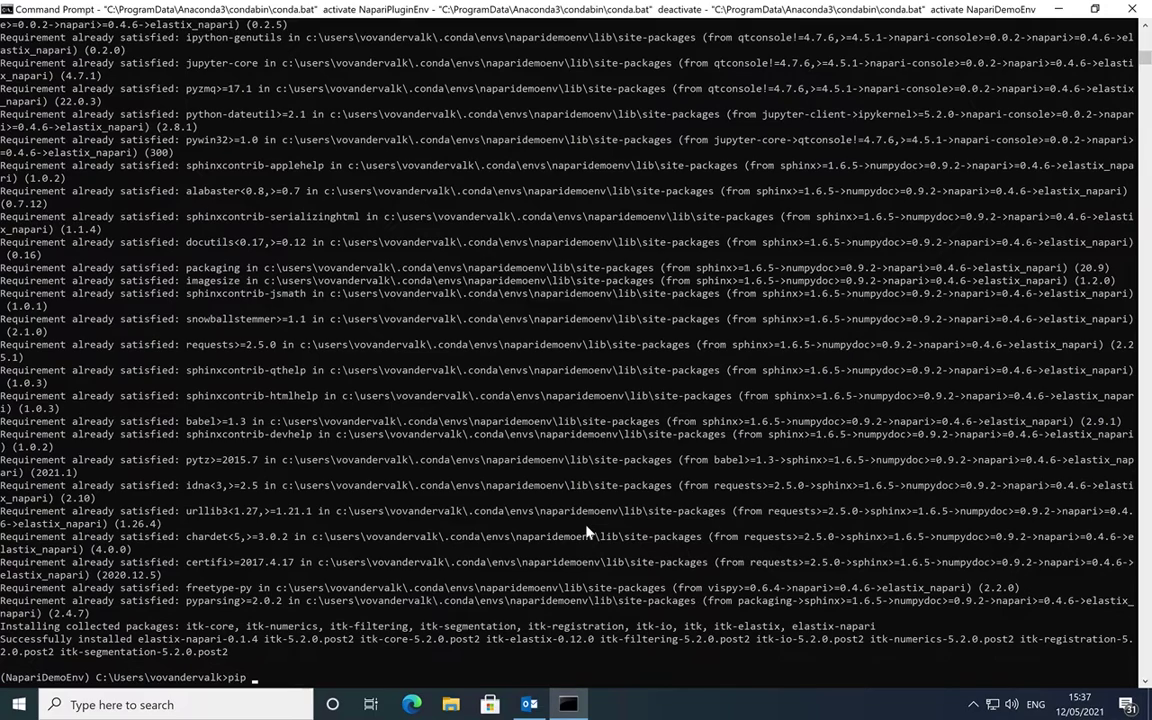
pyautogui.write('install ')
pyautogui.write('napari')
pyautogui.write('-c')
pyautogui.write('hecker')
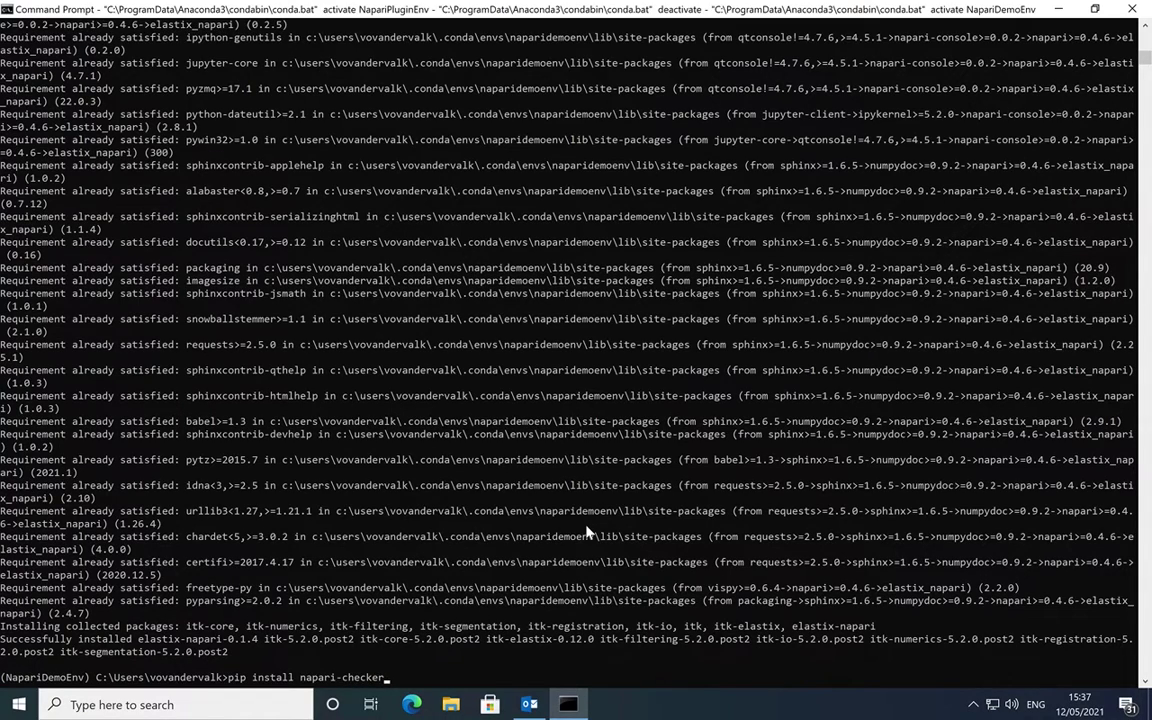
pyautogui.write('boar')
pyautogui.write('d')
pyautogui.press('Return')
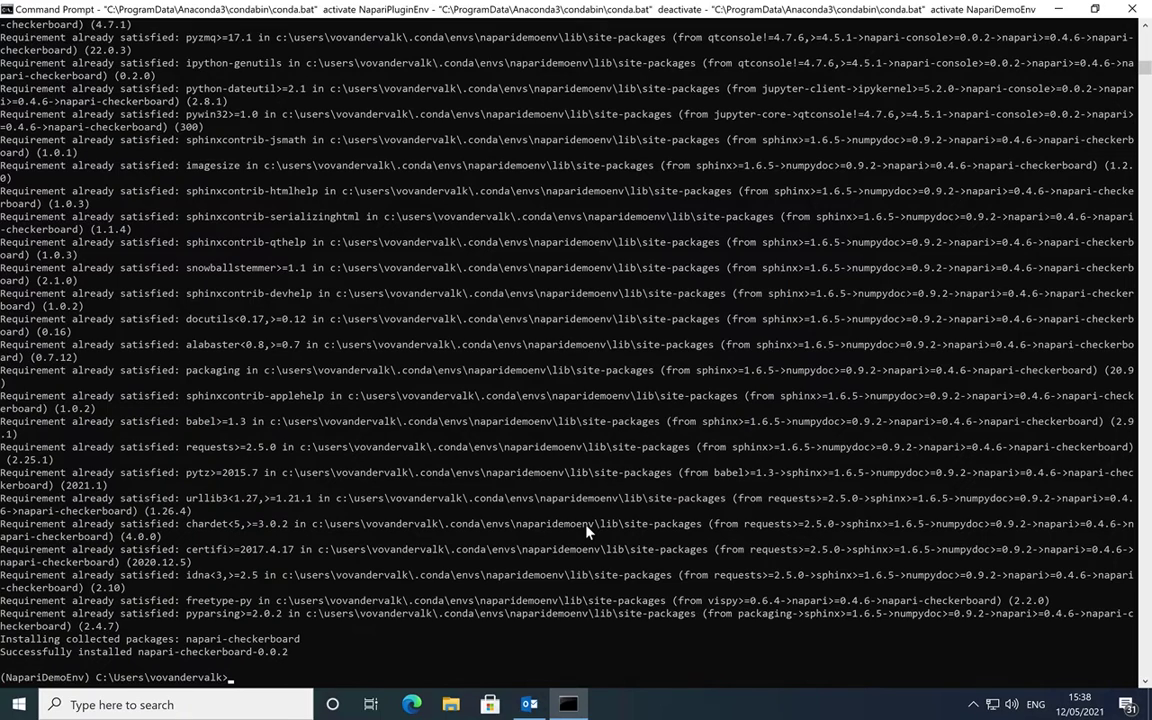
# Step: Launch napari and dock the itk-elastix_napari elastix_registration widget
pyautogui.write('napari')
pyautogui.press('Return')
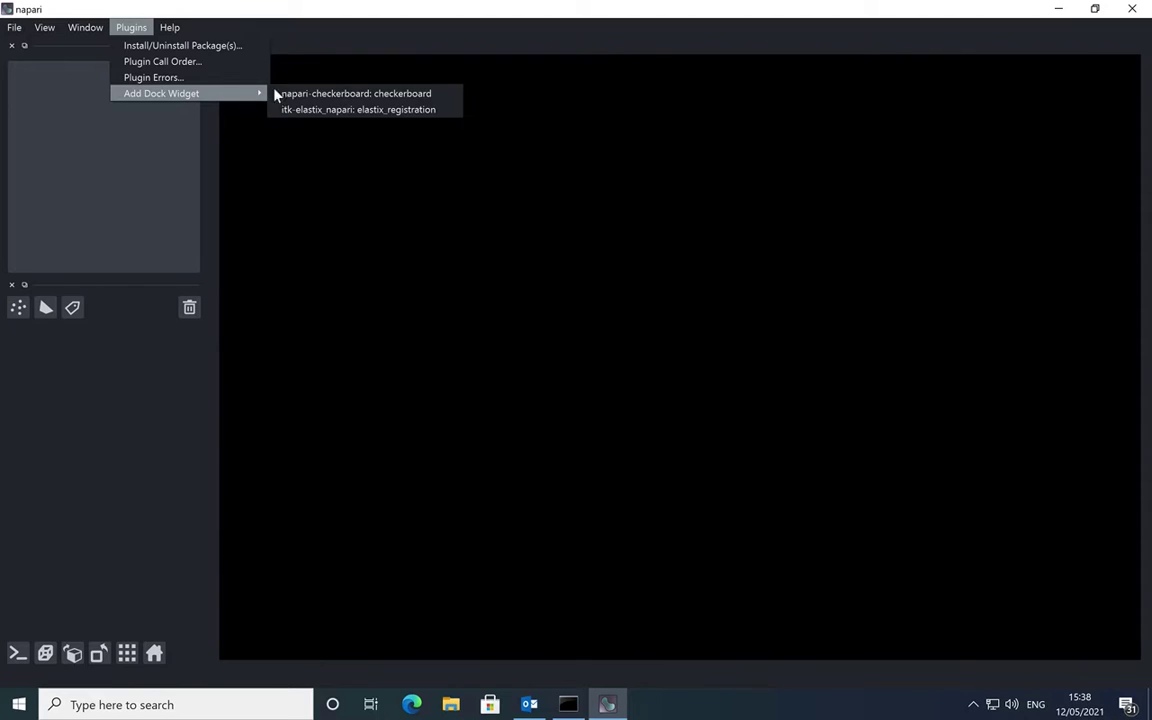
pyautogui.click(358, 110)
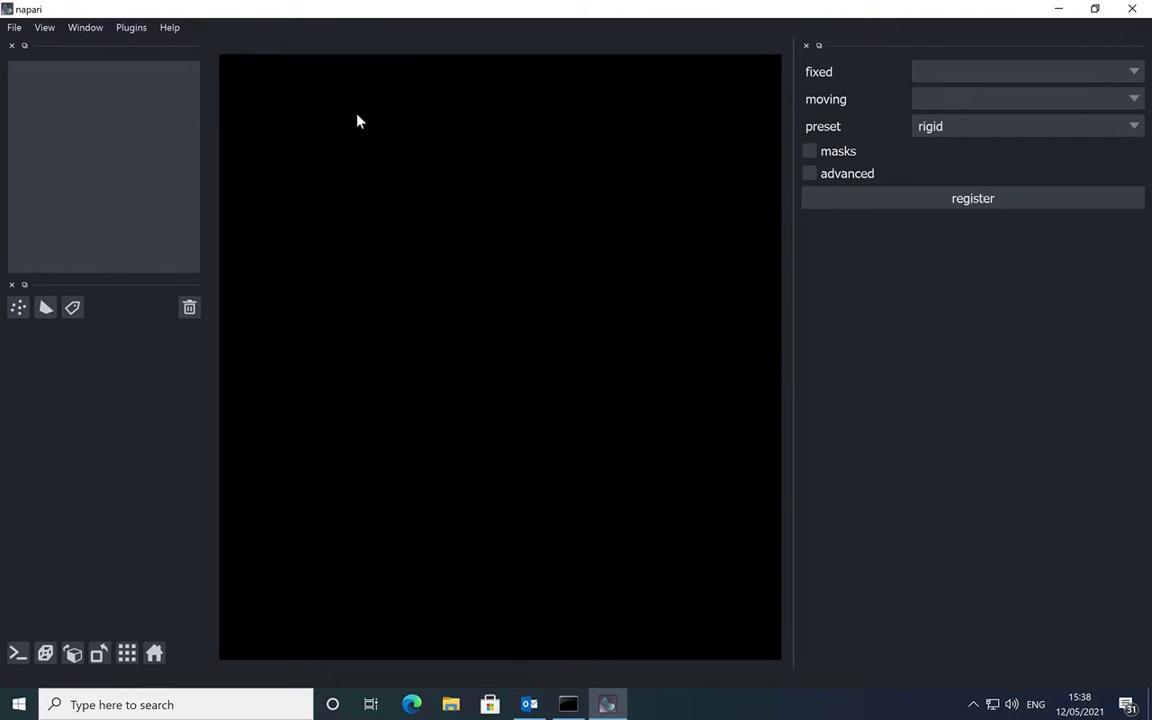
pyautogui.click(815, 175)
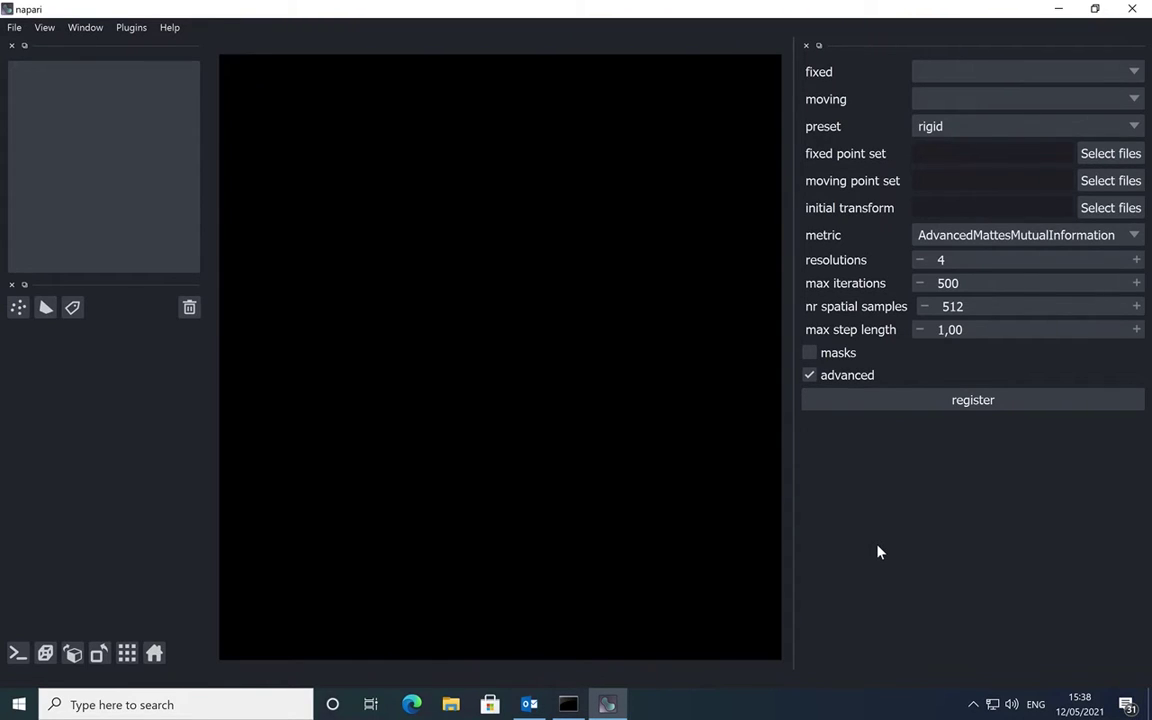
pyautogui.click(810, 377)
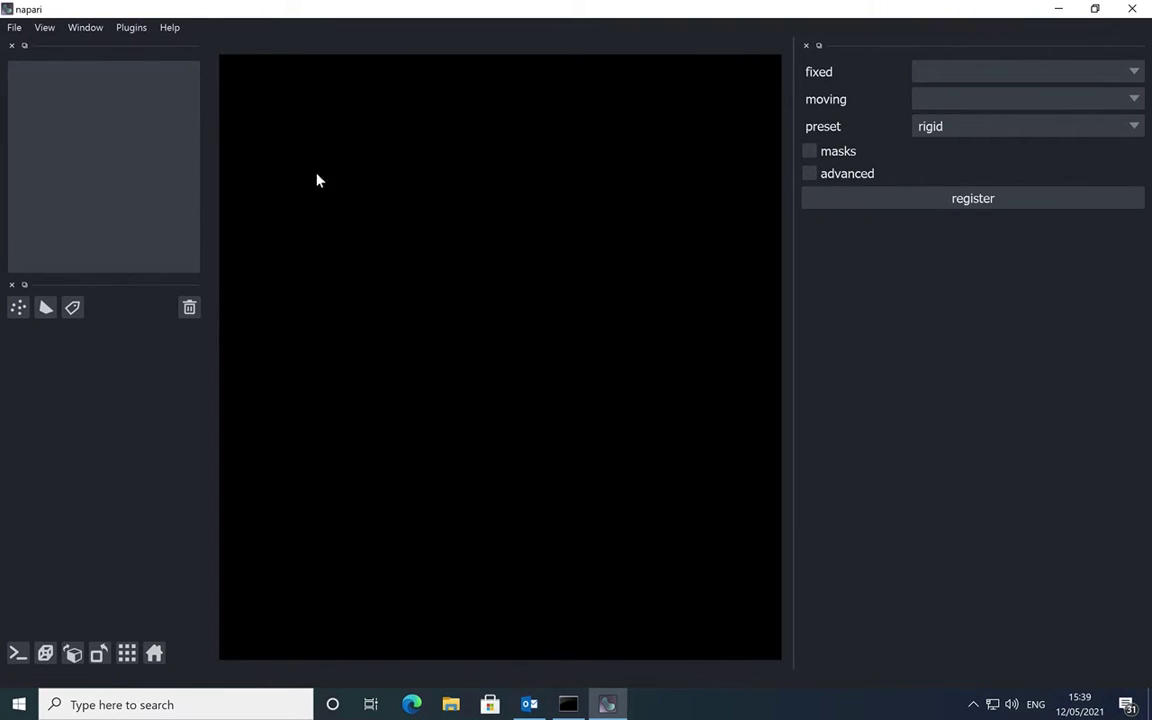
# Step: Load the CT_2D_head_fixed and CT_2D_head_moving images from disk as layers
pyautogui.click(16, 30)
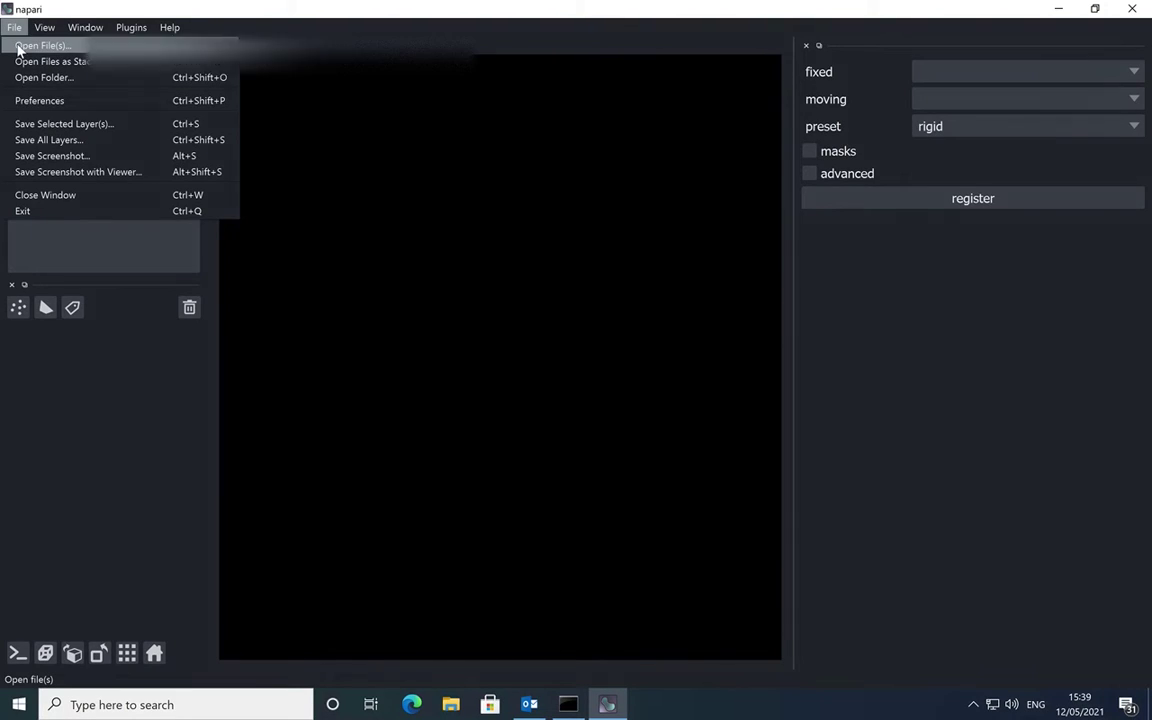
pyautogui.click(16, 44)
pyautogui.scroll(-5, 366, 236)
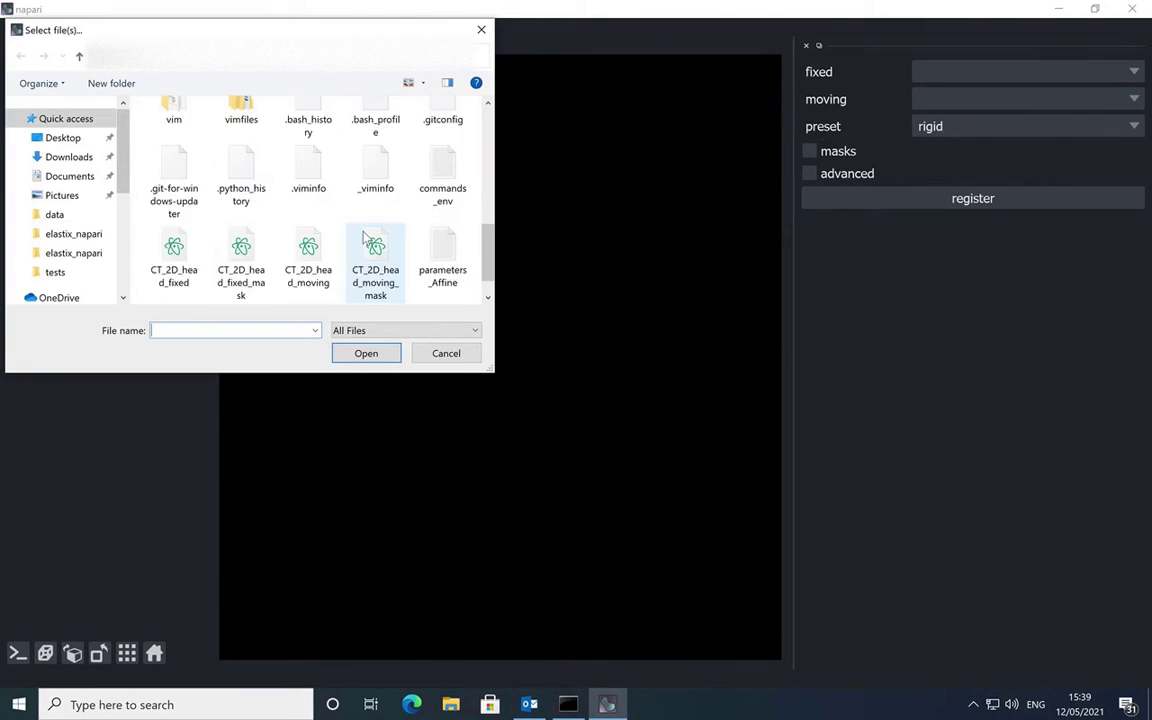
pyautogui.scroll(-1, 366, 236)
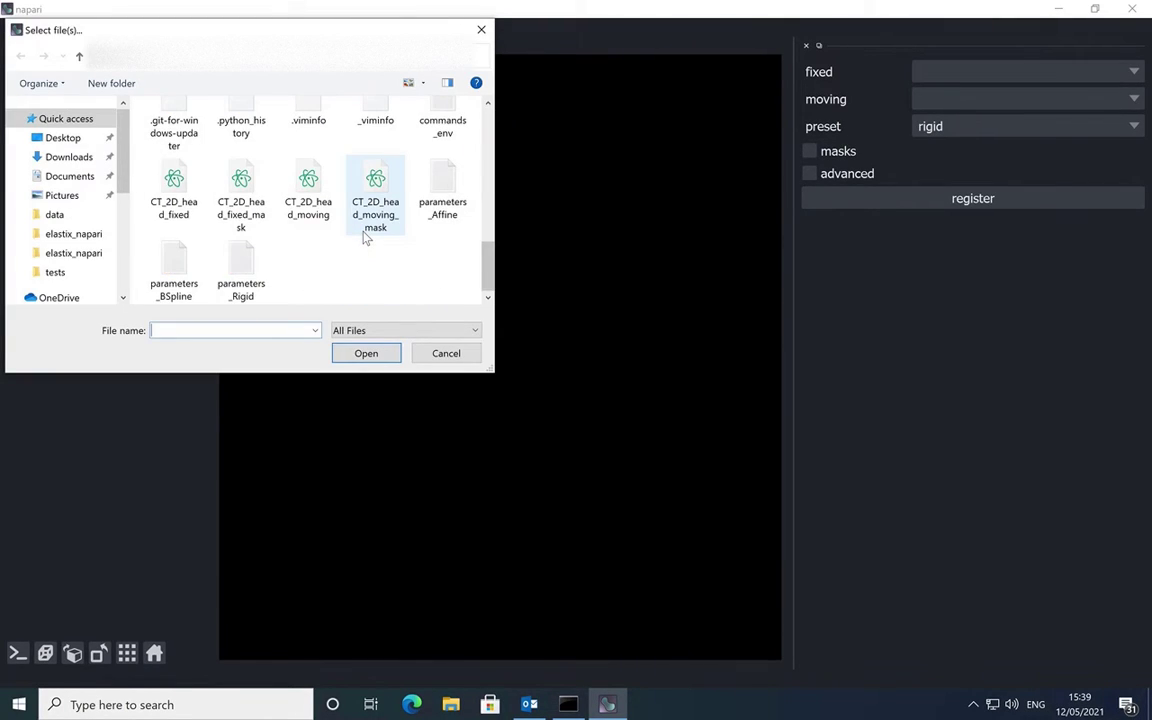
pyautogui.click(214, 196)
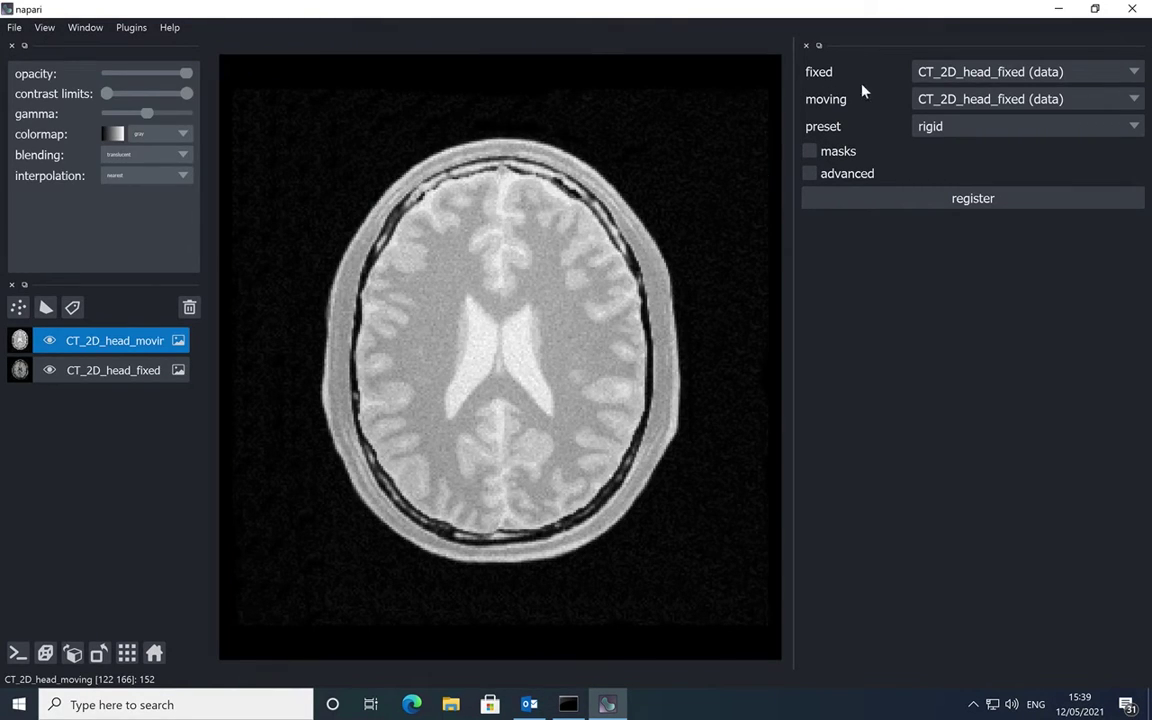
# Step: Set the moving image to CT_2D_head_moving and the registration preset to affine
pyautogui.click(1016, 102)
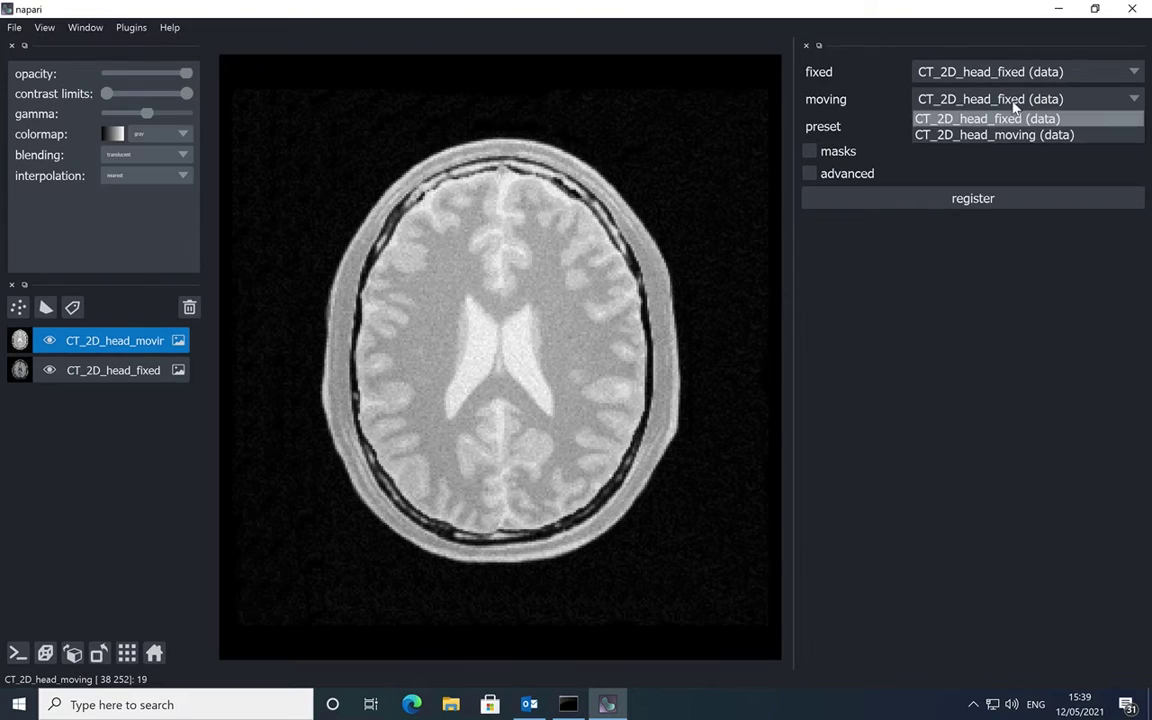
pyautogui.click(1014, 136)
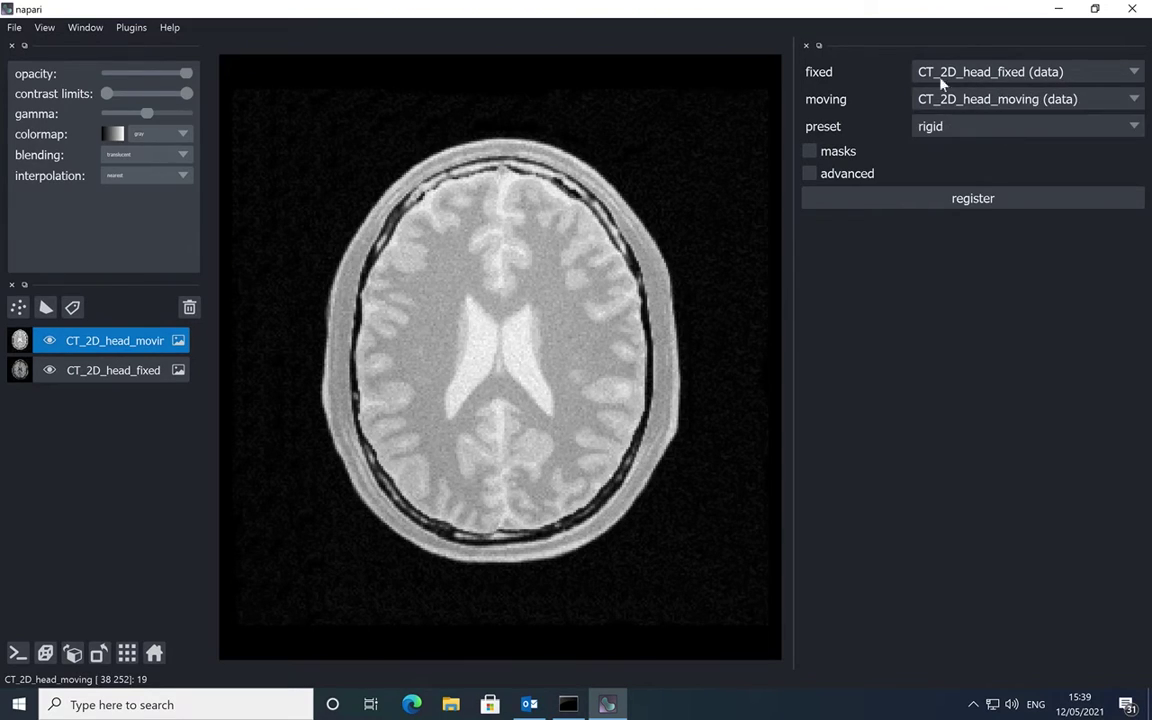
pyautogui.click(990, 130)
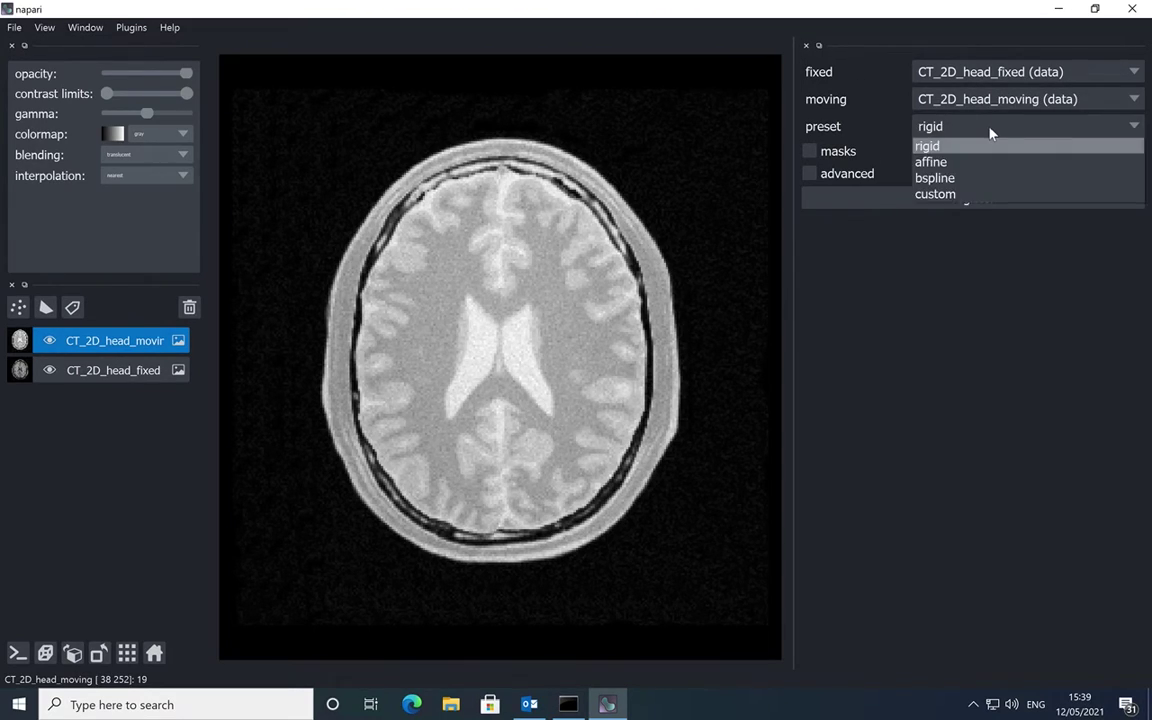
pyautogui.click(954, 163)
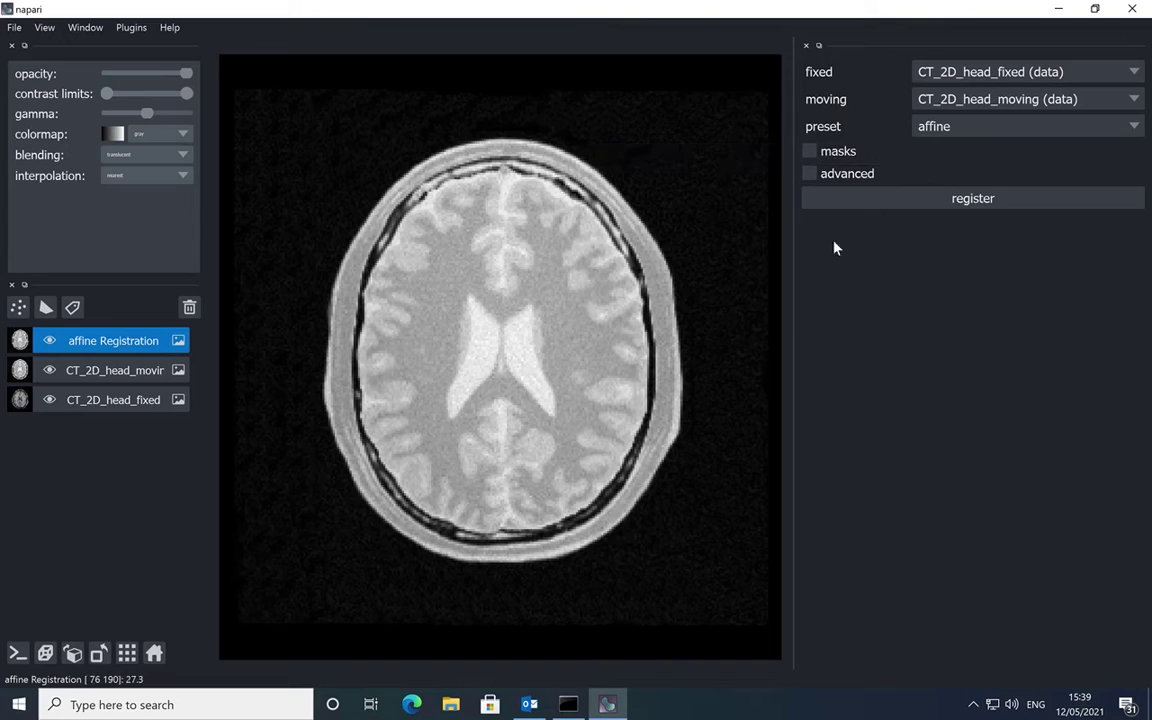
# Step: Set the elastix registration preset to bspline, after briefly trying the custom option
pyautogui.click(964, 131)
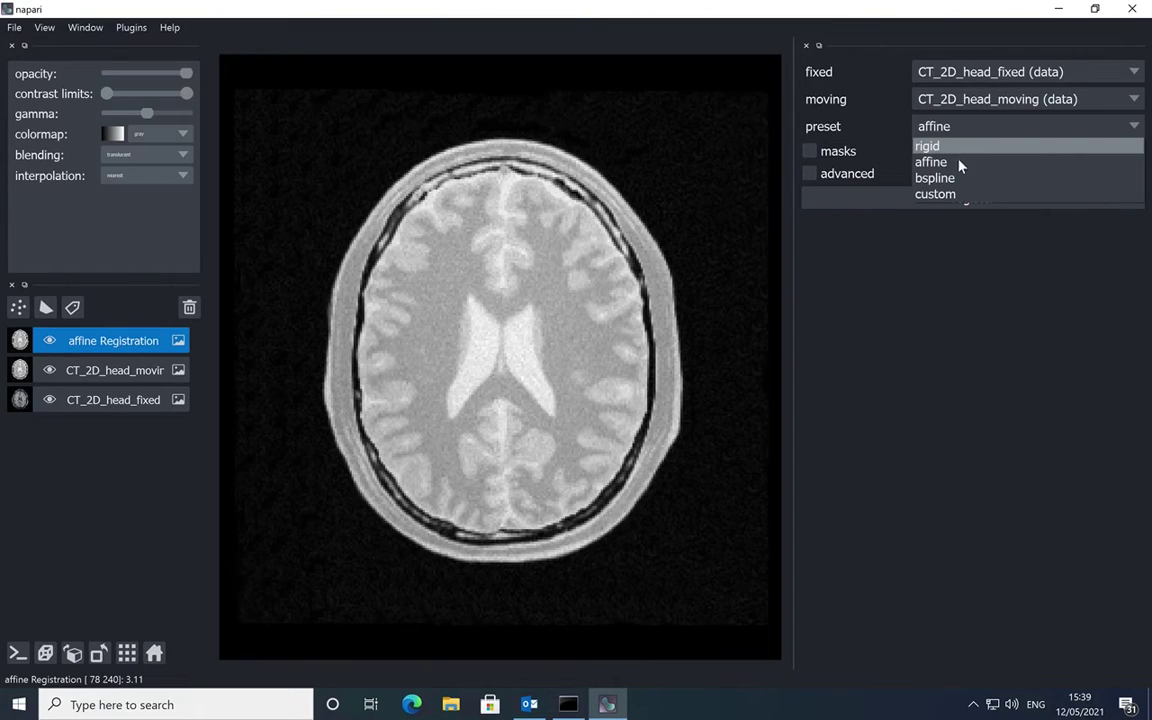
pyautogui.click(956, 181)
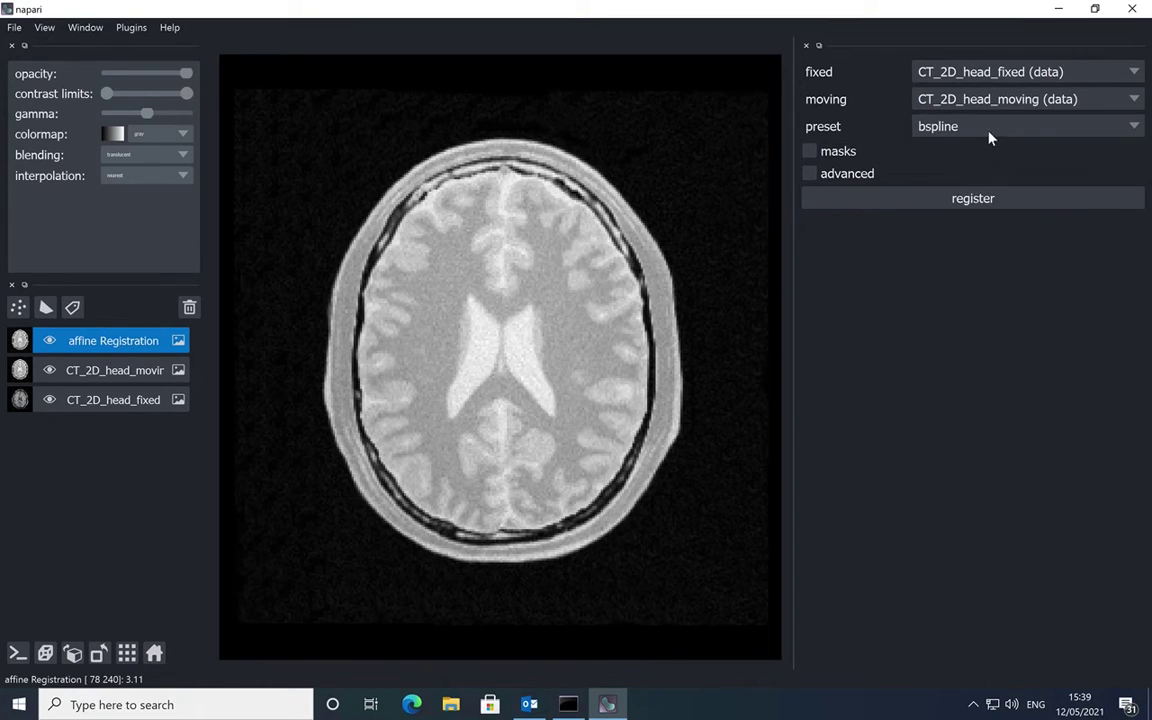
pyautogui.click(963, 129)
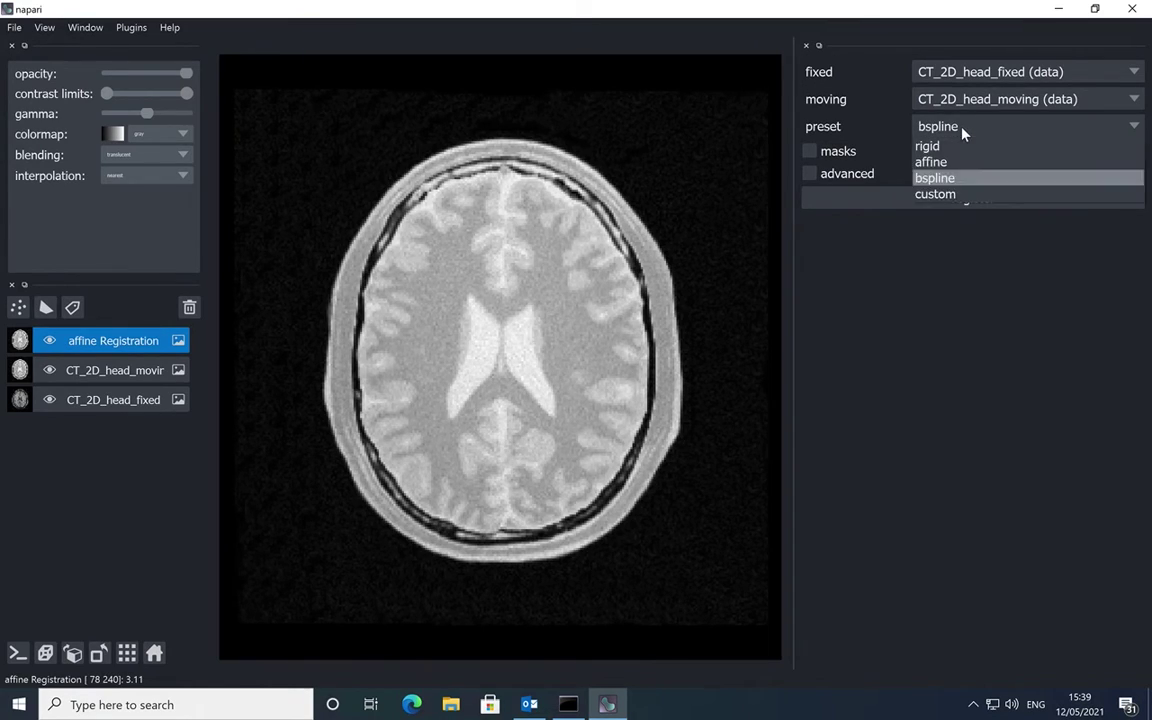
pyautogui.click(946, 193)
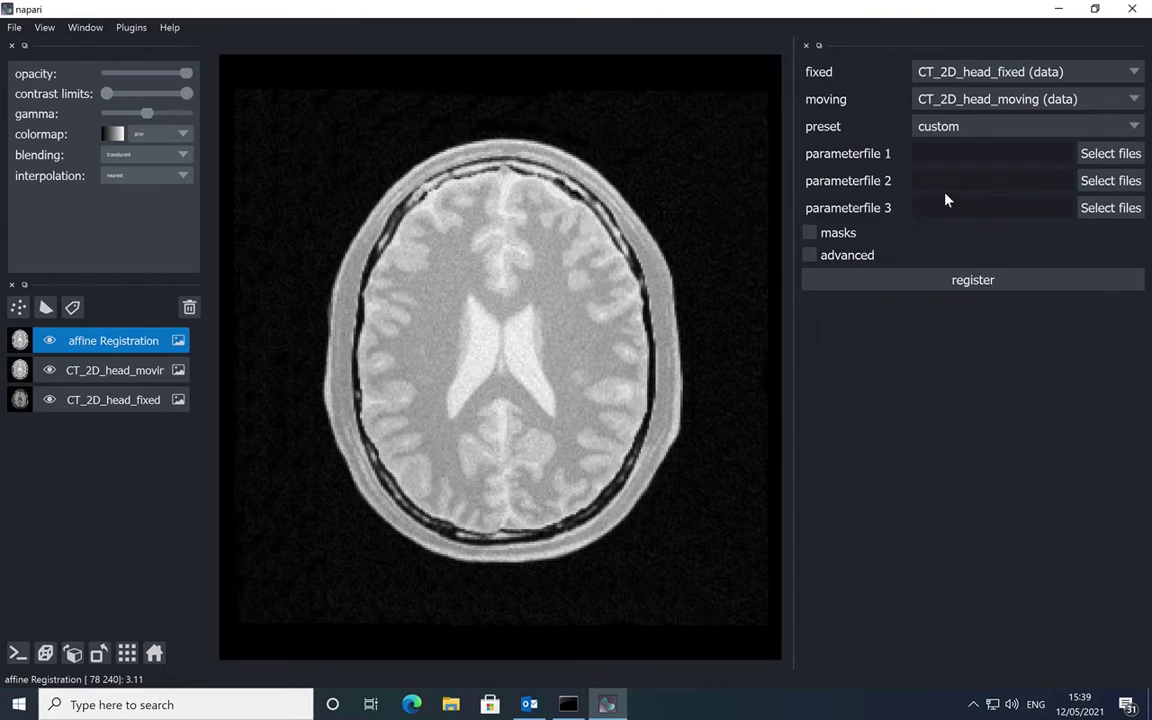
pyautogui.click(955, 129)
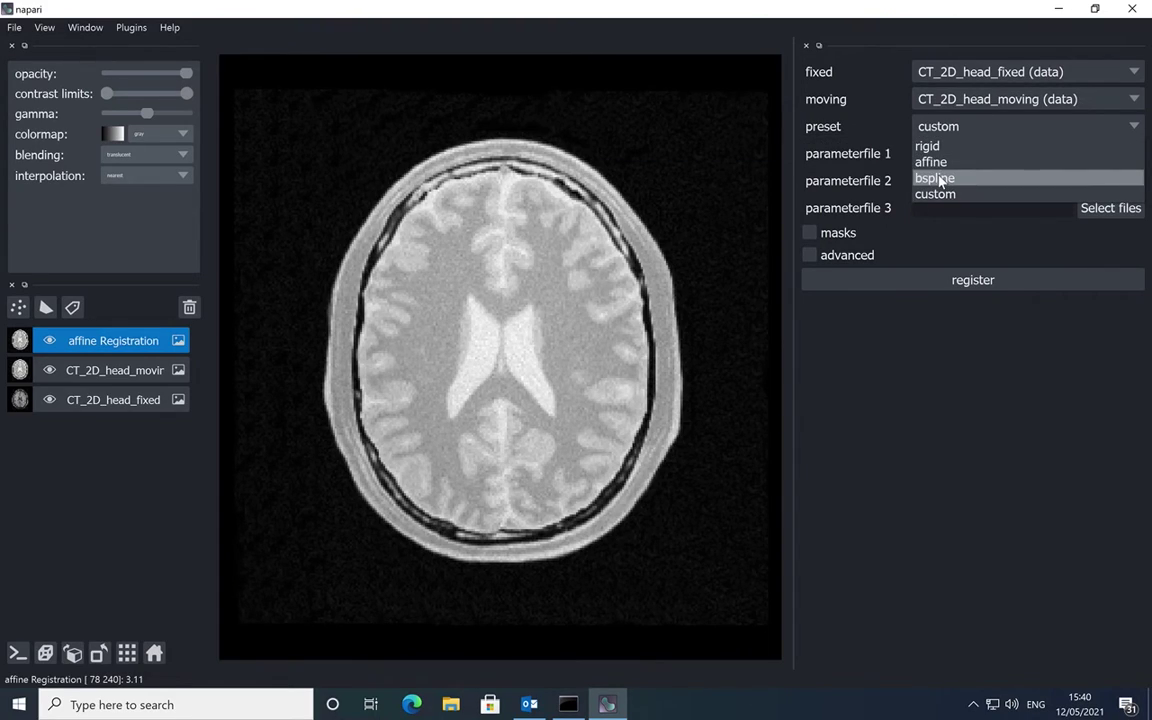
pyautogui.click(940, 180)
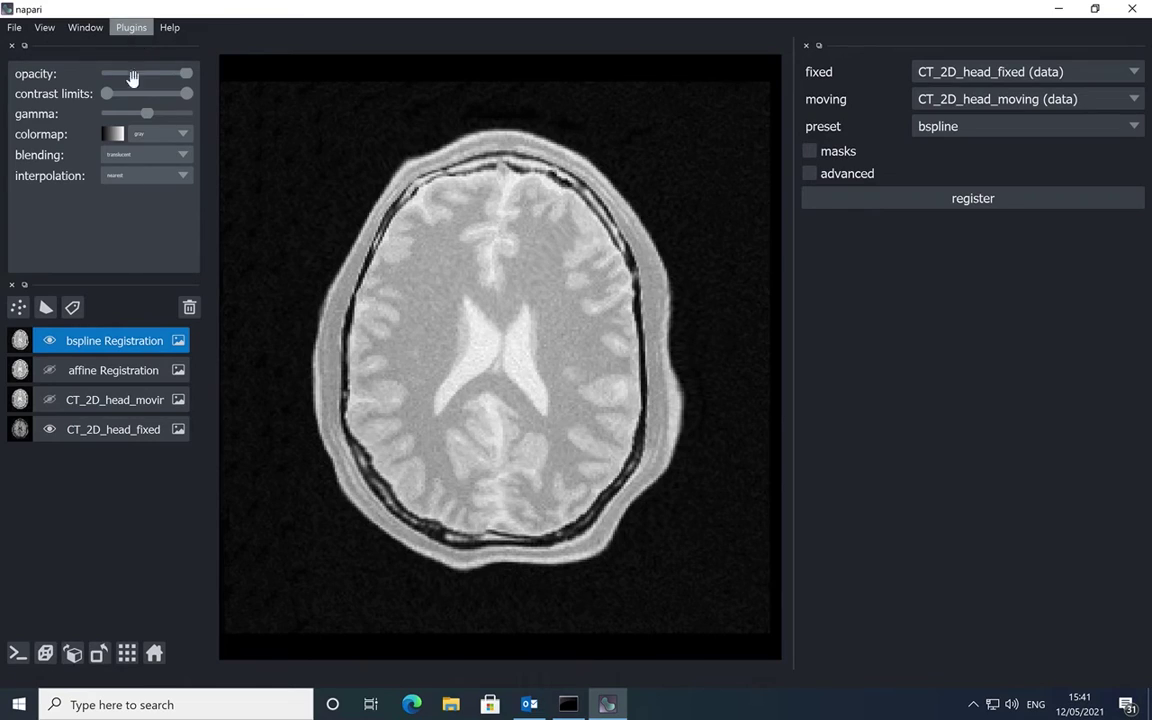
# Step: Hide the affine Registration layer and dock the checkerboard widget
pyautogui.click(49, 372)
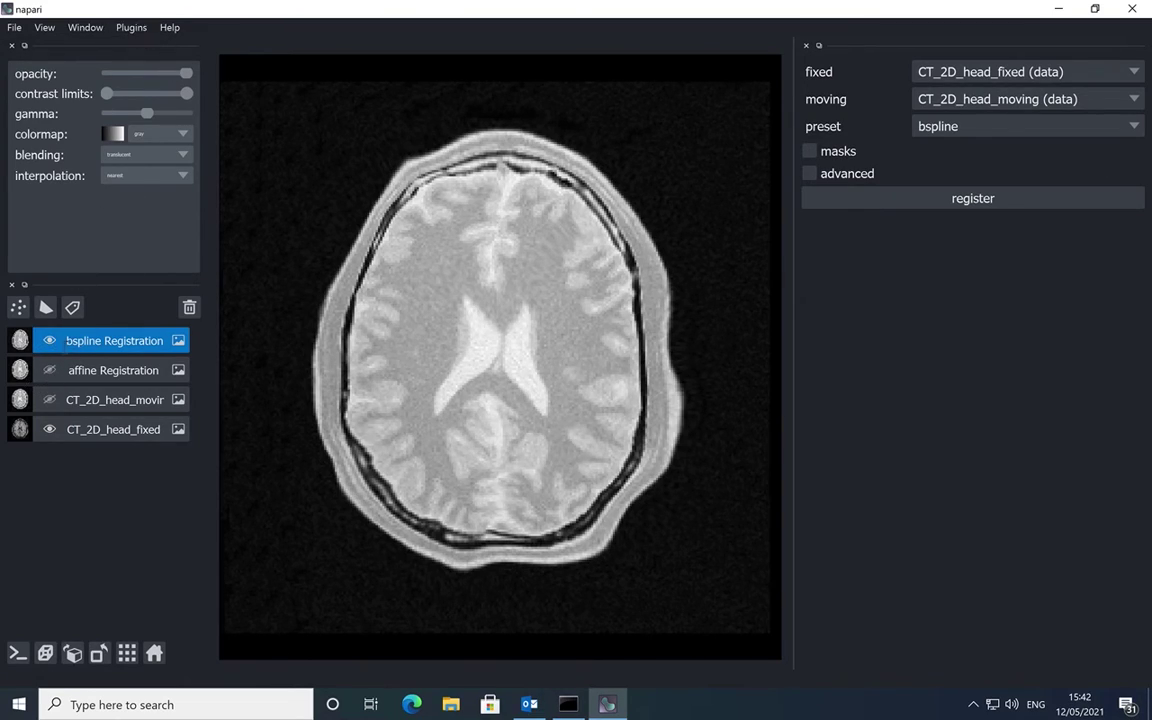
pyautogui.click(131, 27)
pyautogui.moveTo(161, 93)
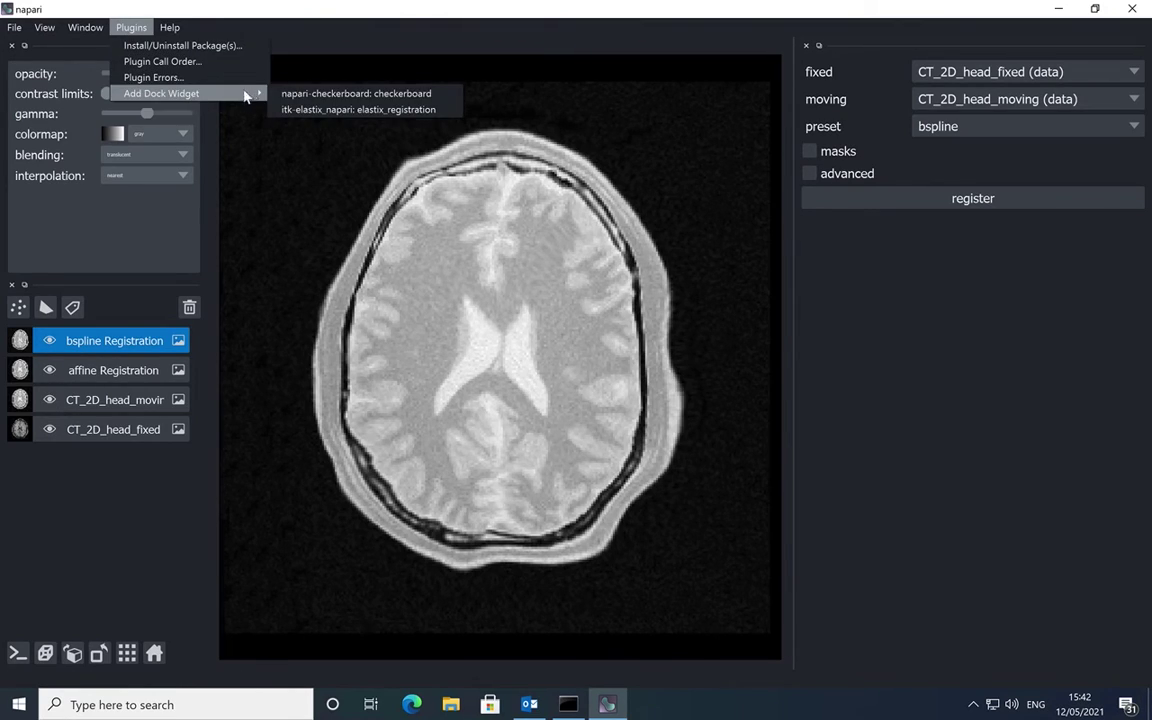
pyautogui.click(318, 95)
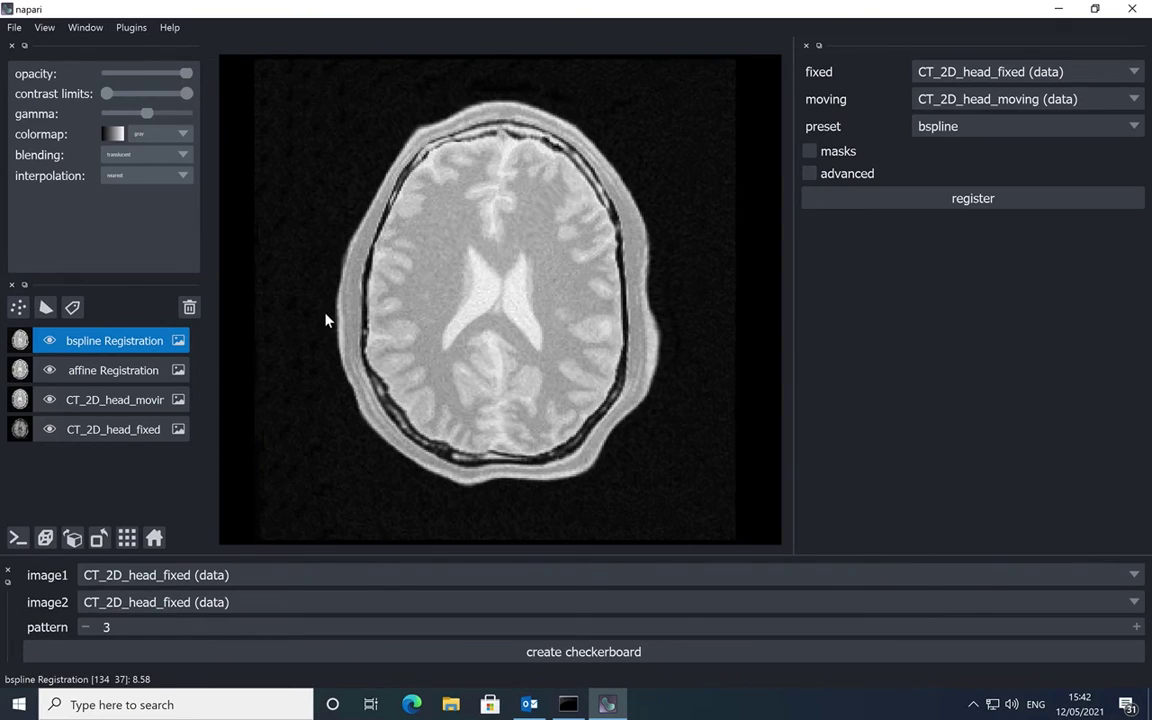
# Step: Set the checkerboard to compare affine Registration with CT_2D_head_fixed at pattern 10
pyautogui.click(184, 578)
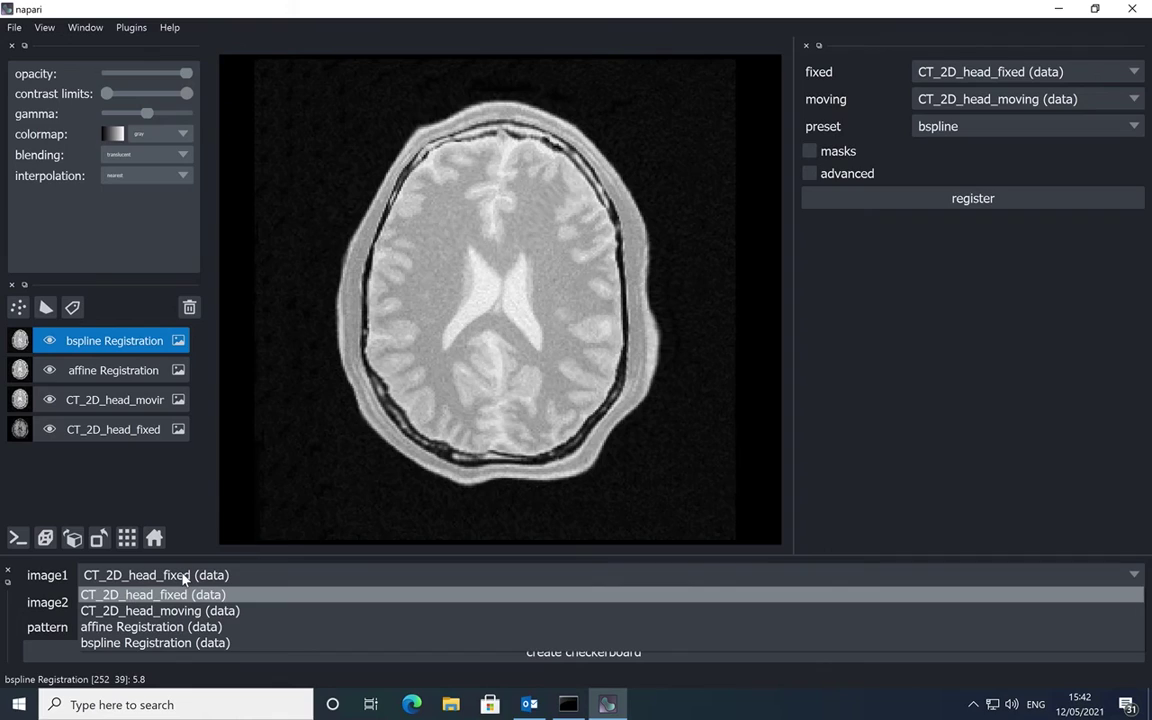
pyautogui.click(170, 628)
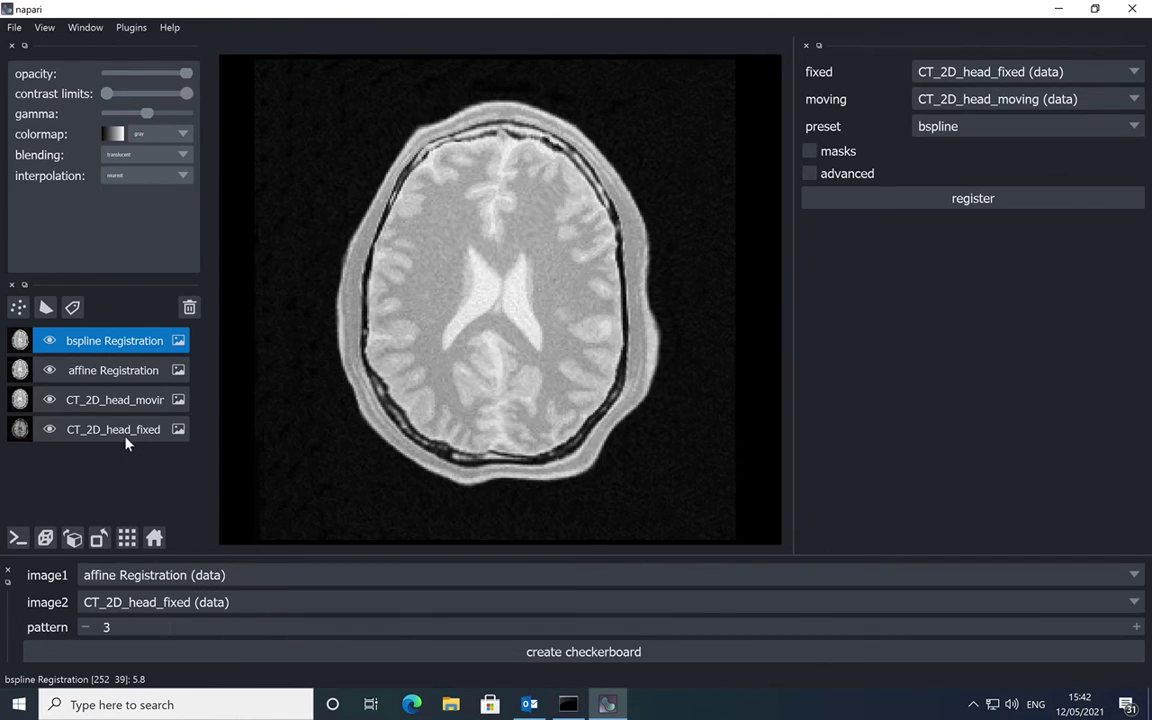
pyautogui.click(178, 607)
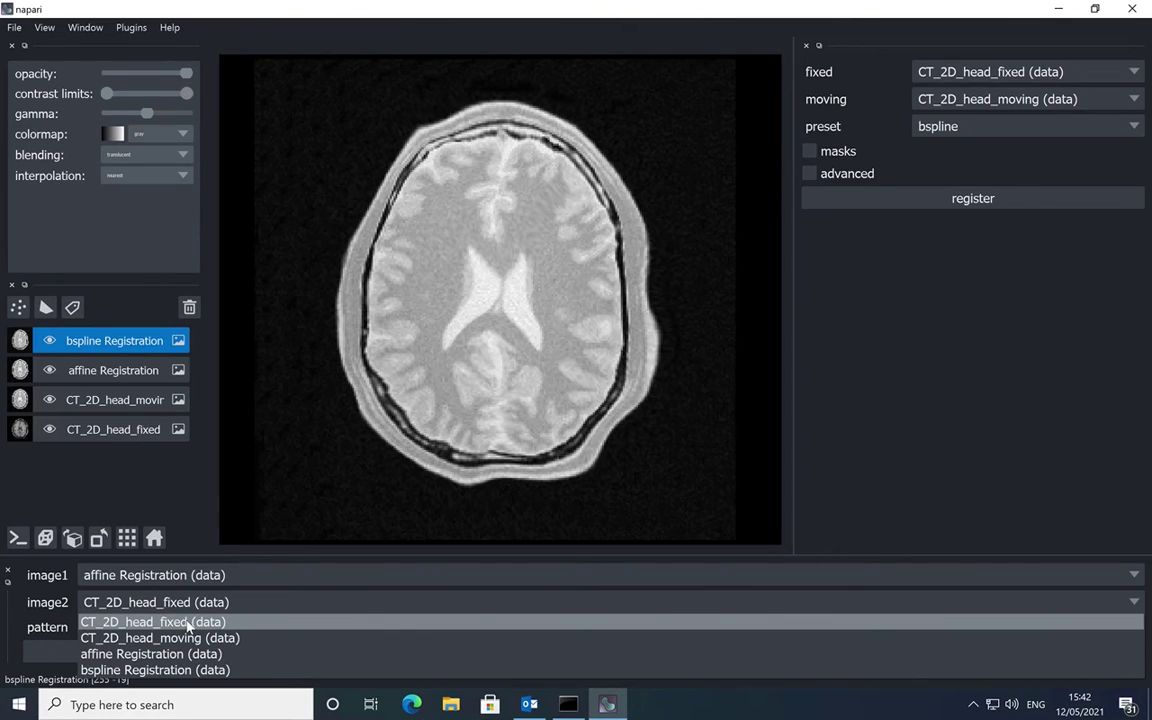
pyautogui.click(187, 624)
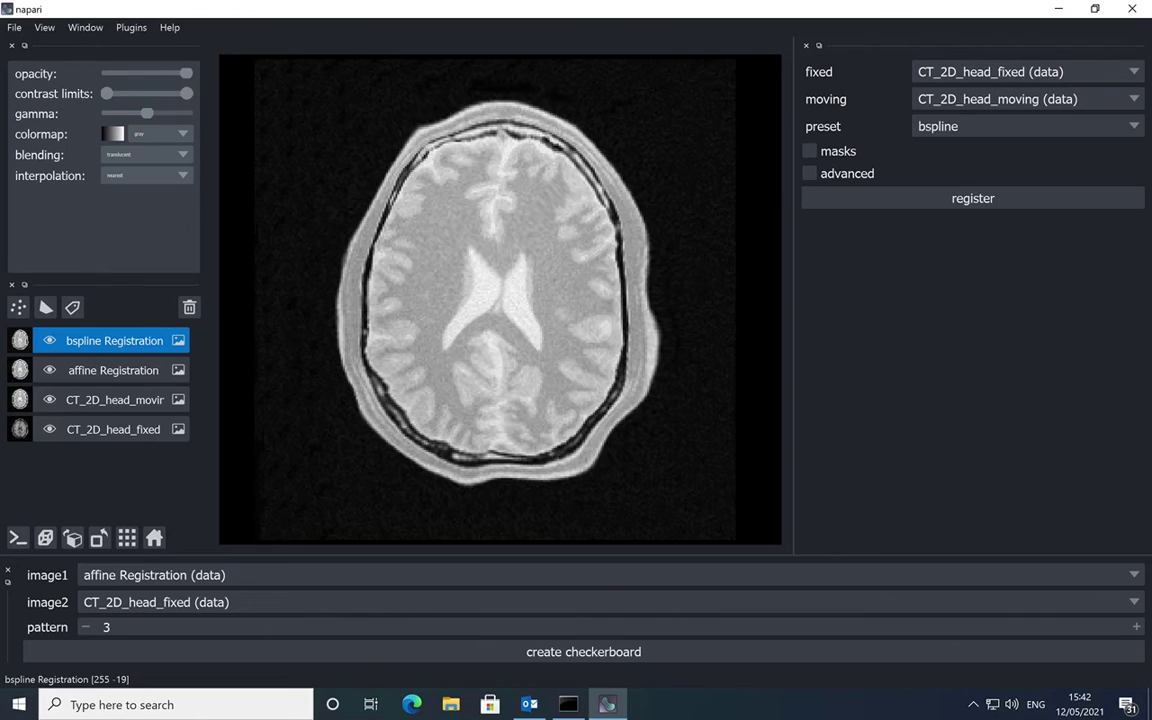
pyautogui.click(1136, 627)
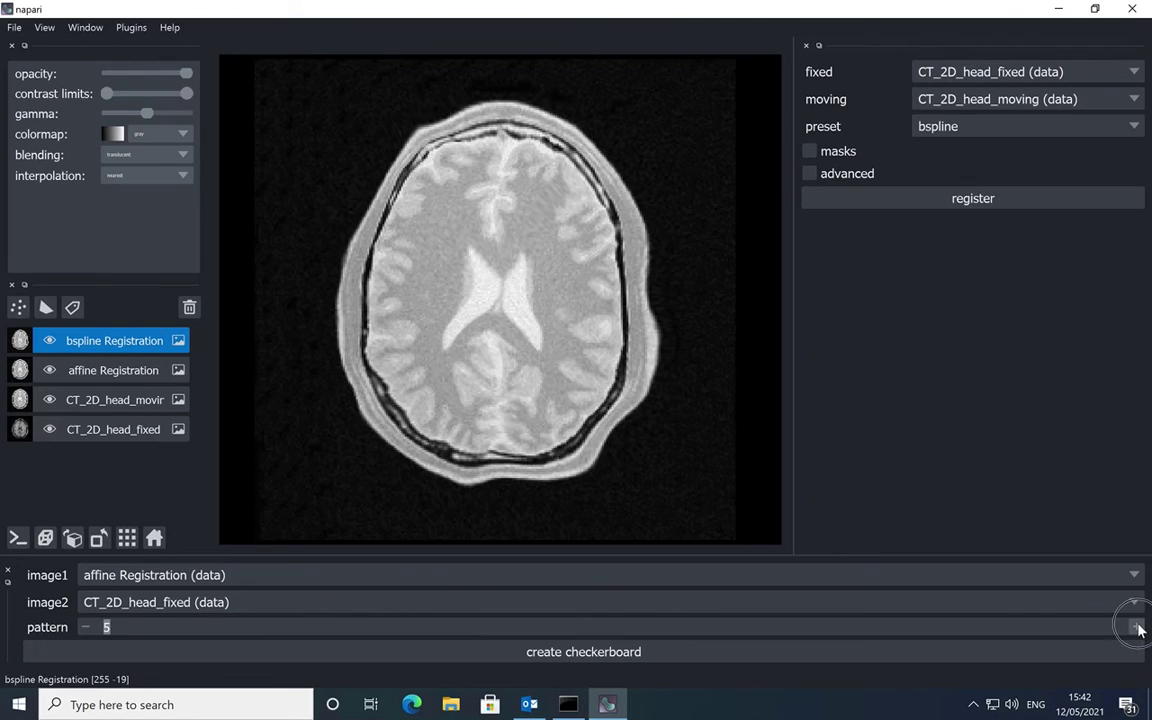
pyautogui.click(1136, 627)
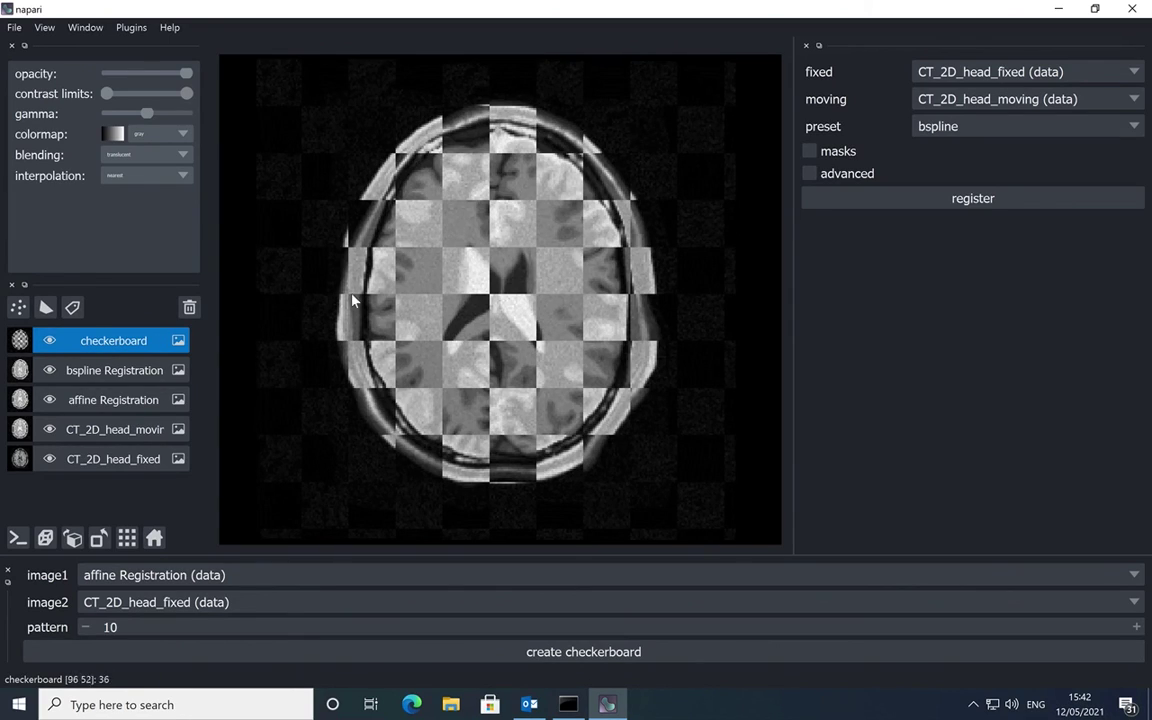
pyautogui.scroll(2, 455, 350)
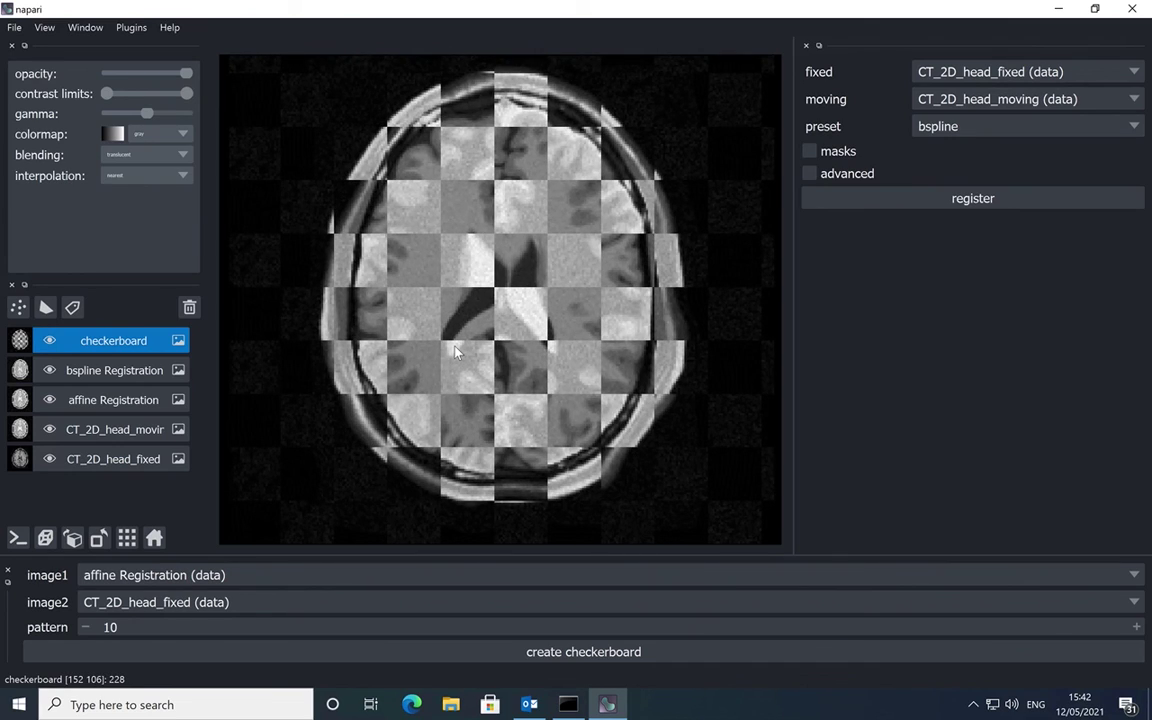
pyautogui.scroll(-2, 543, 255)
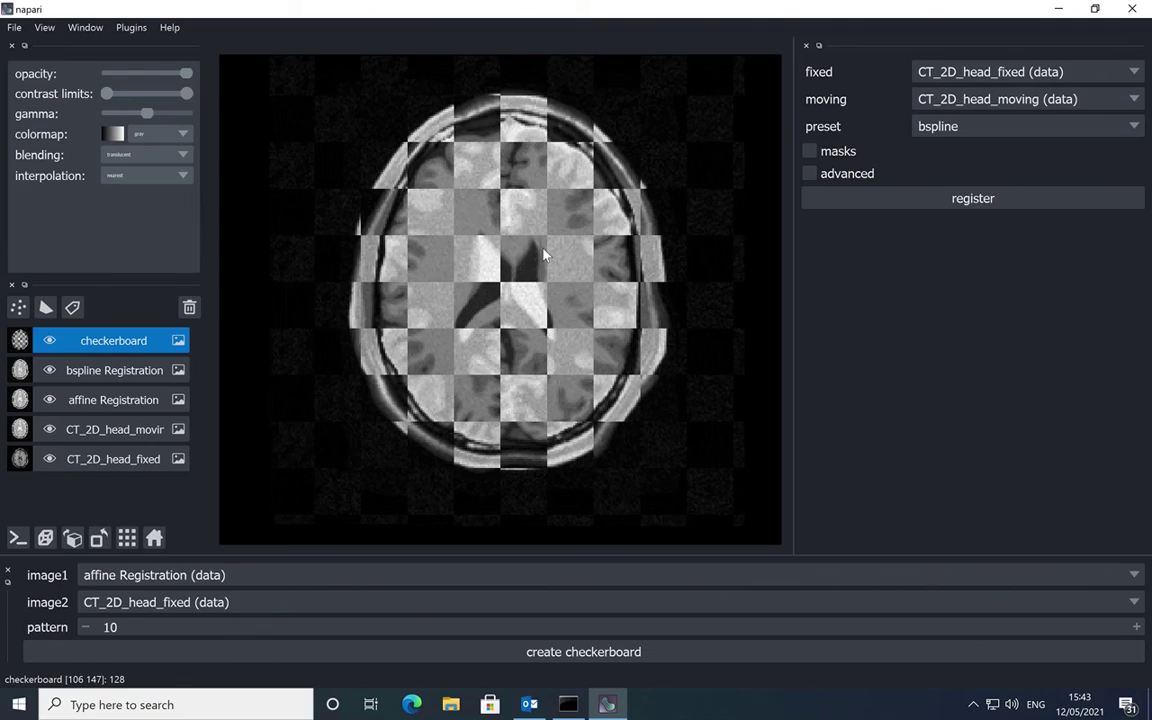